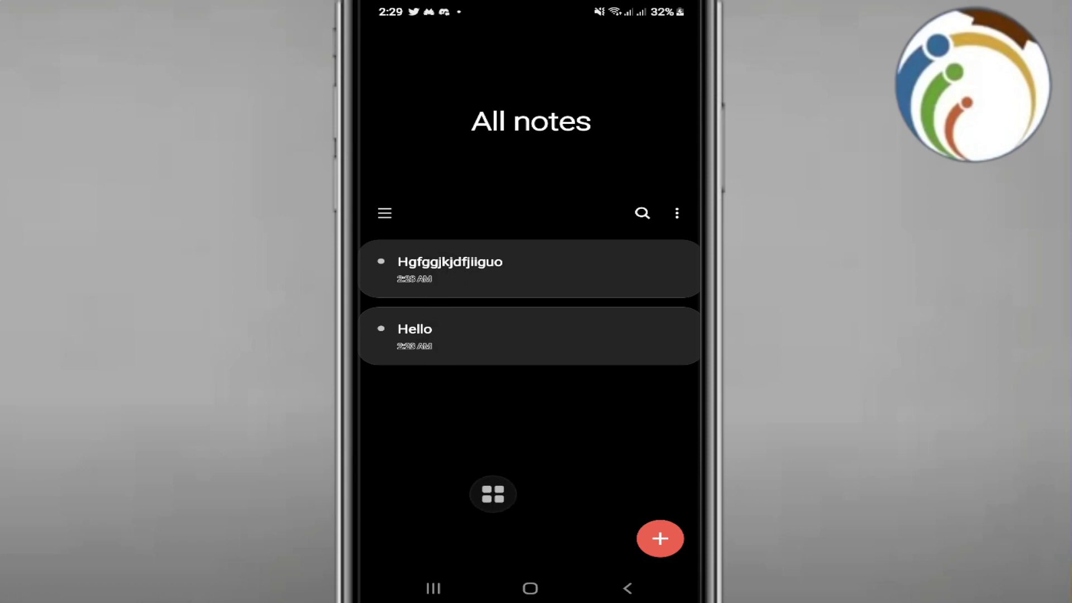
Open the Hello note and view its options menu, closing it without choosing anything.
left_click(528, 335)
left_click_drag(569, 256, 463, 251)
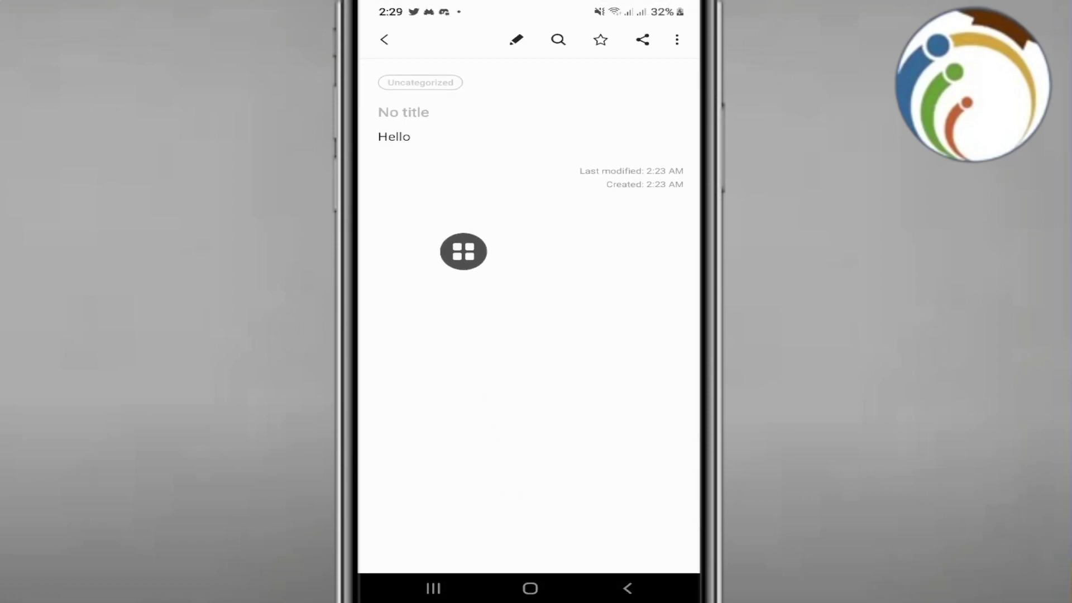
left_click(643, 39)
left_click(527, 336)
left_click(677, 40)
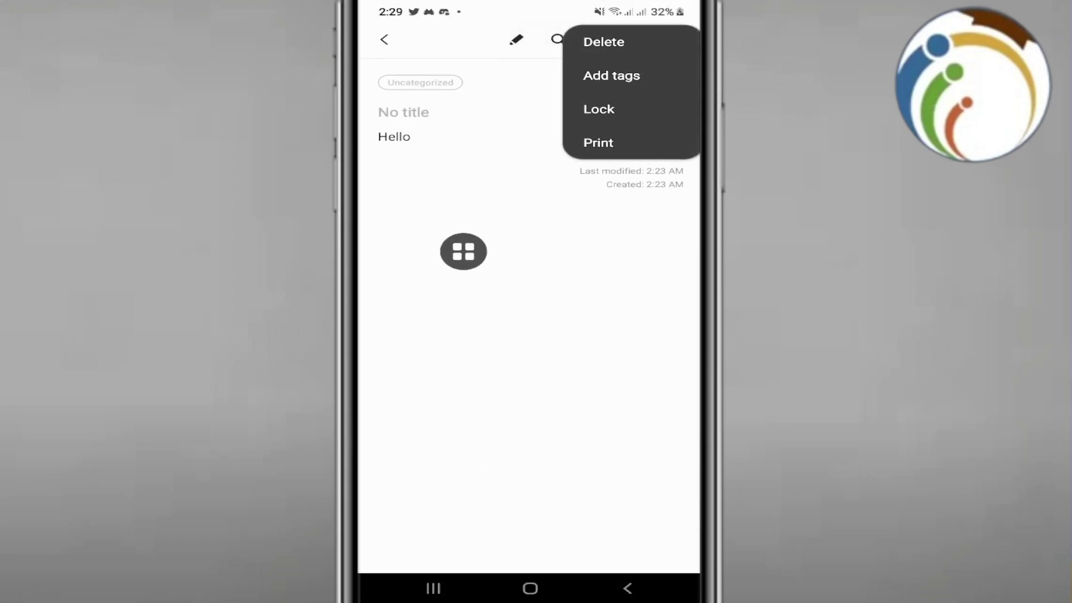
left_click(502, 335)
Back in All notes, select the Hello note, then leave selection mode.
left_click_drag(464, 251, 478, 397)
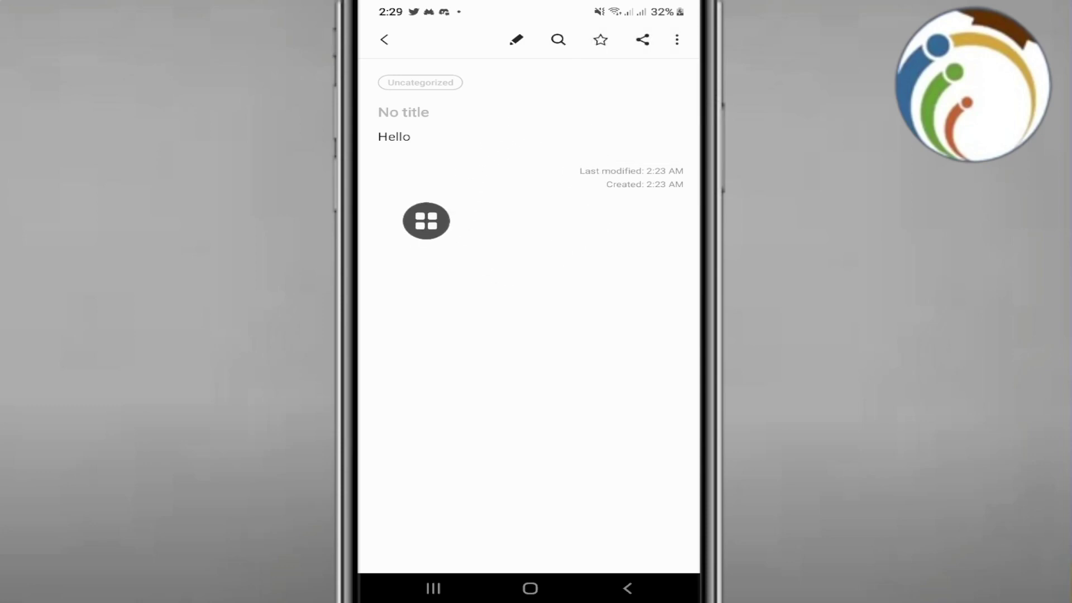
left_click(627, 588)
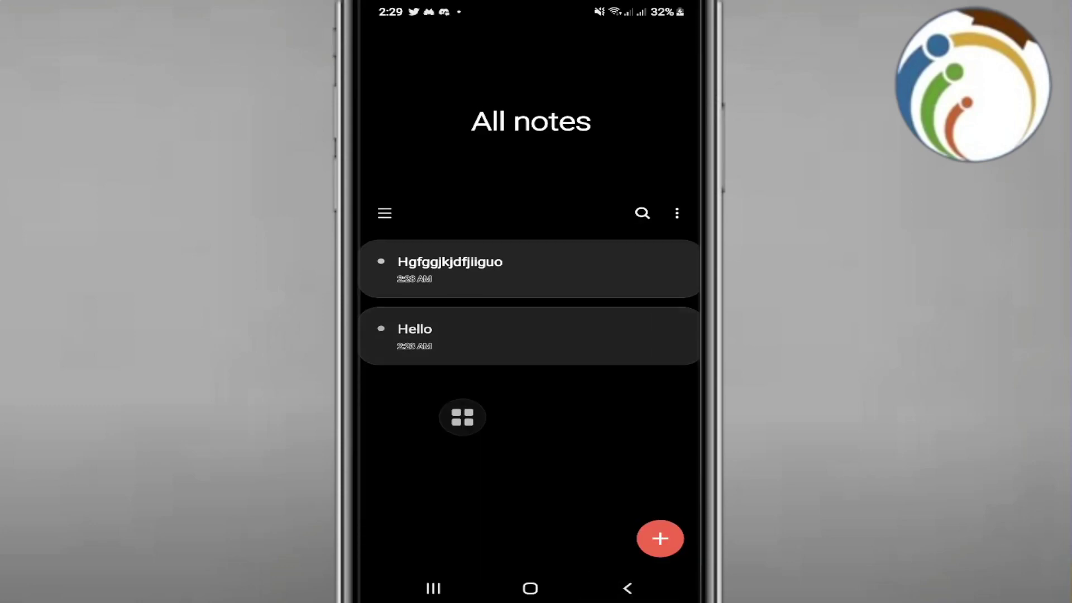
left_click(442, 335)
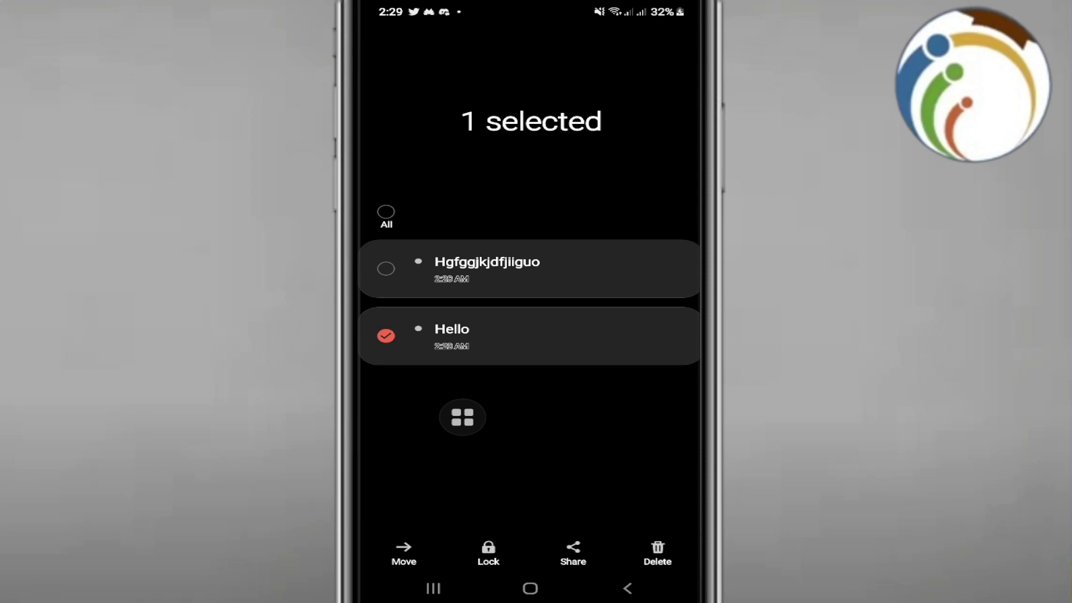
left_click(627, 588)
Reopen the Hello note, choose Delete from its options, and confirm Move to Trash.
mouse_move(463, 418)
left_mouse_down()
mouse_move(577, 427)
mouse_move(678, 40)
mouse_move(554, 229)
mouse_move(625, 40)
mouse_move(556, 362)
left_mouse_up()
left_click(416, 336)
left_click(679, 39)
left_click(604, 41)
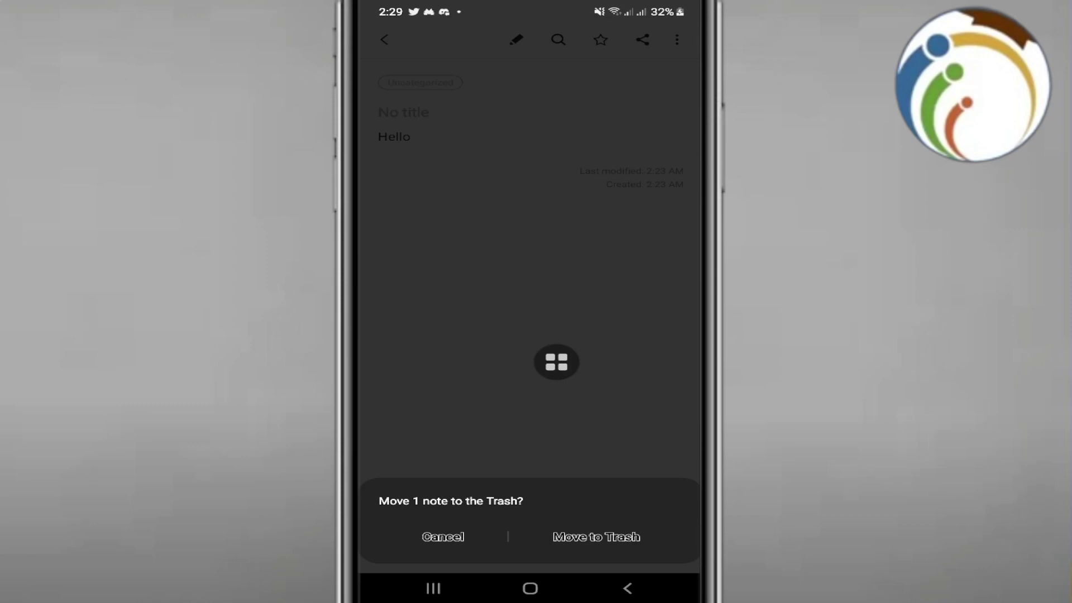
left_click(443, 536)
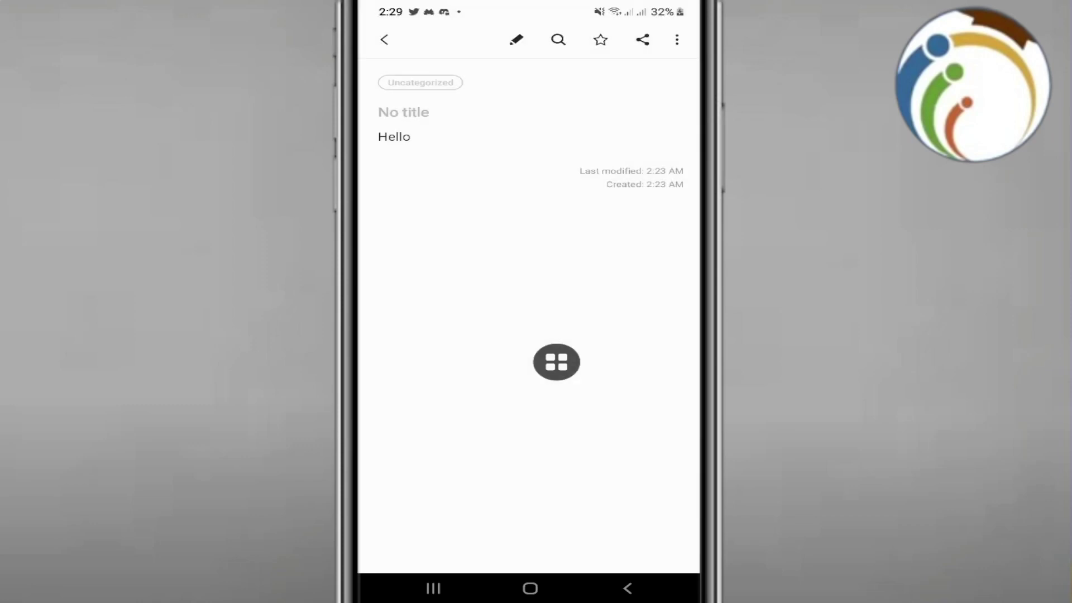
left_click_drag(557, 362, 573, 467)
left_click(677, 39)
left_click(602, 42)
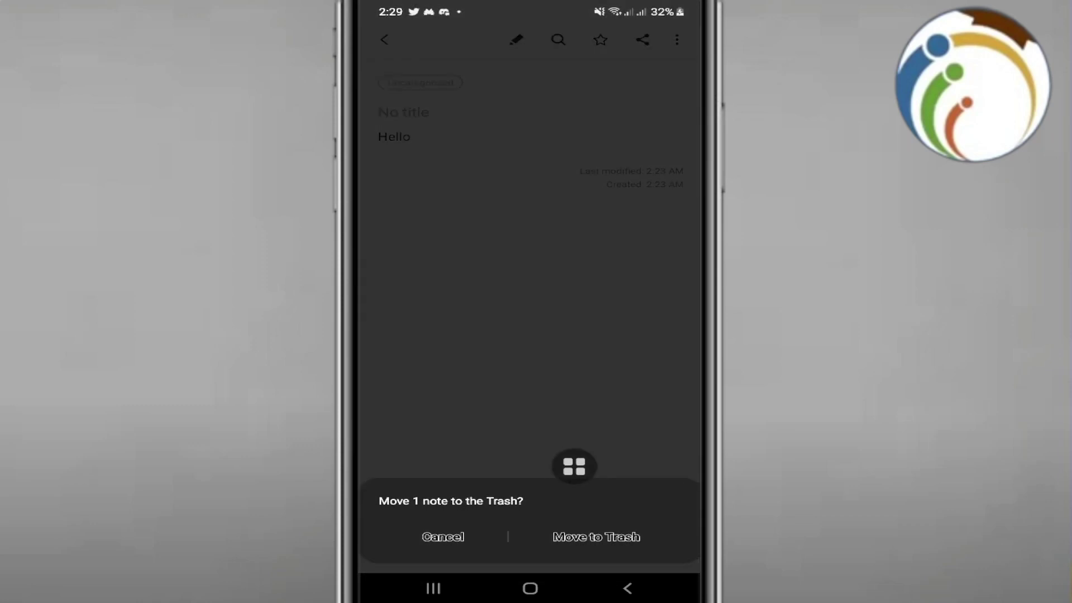
left_click(616, 558)
Select the Hgfggjkjdfjiiguo note in All notes so it is checked for deletion.
left_click_drag(574, 467, 590, 444)
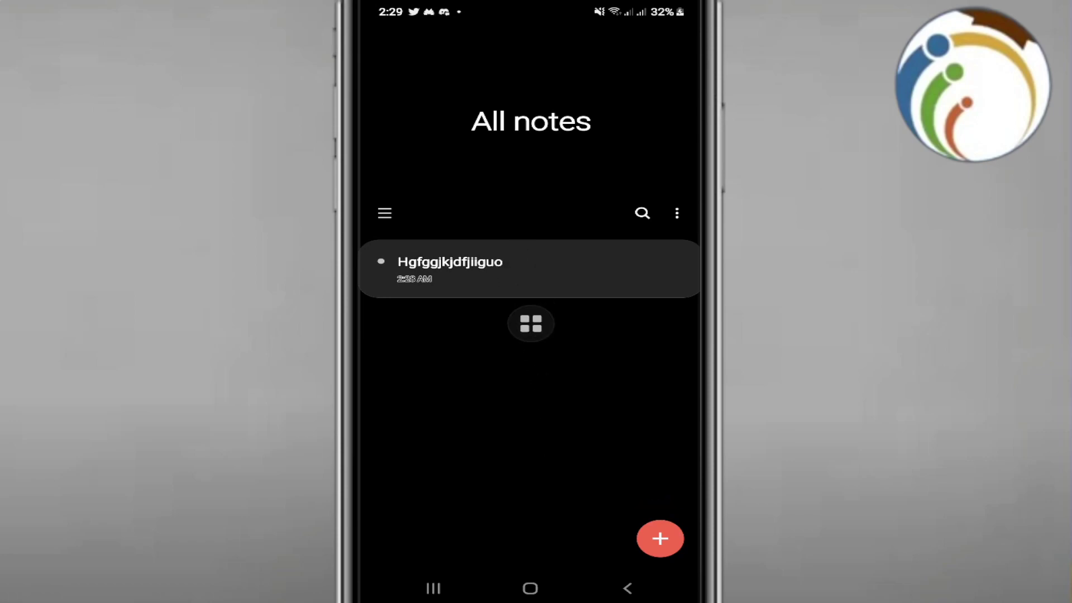
left_click(528, 268)
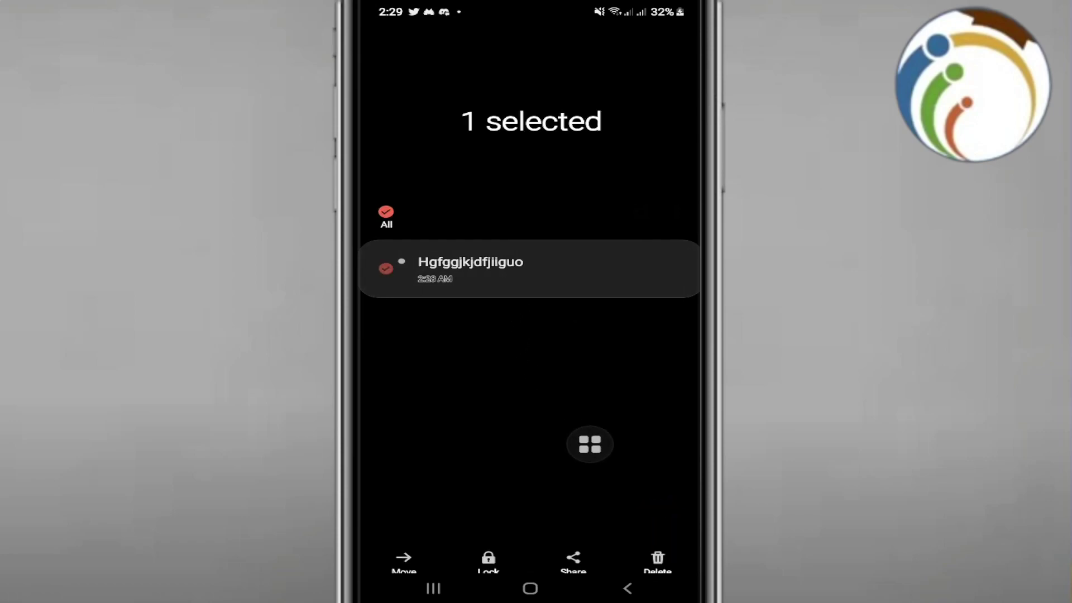